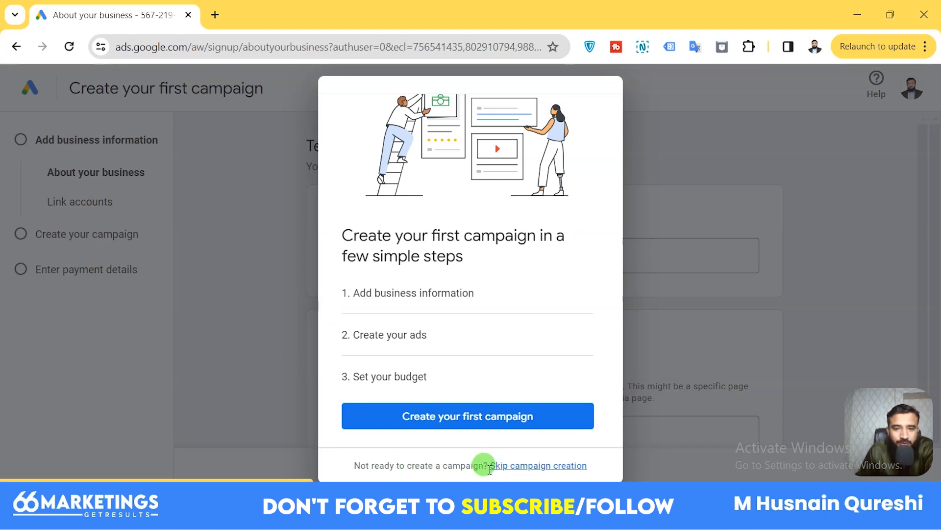
- Skip creating the first campaign so the account settings can be confirmed directly
click(530, 466)
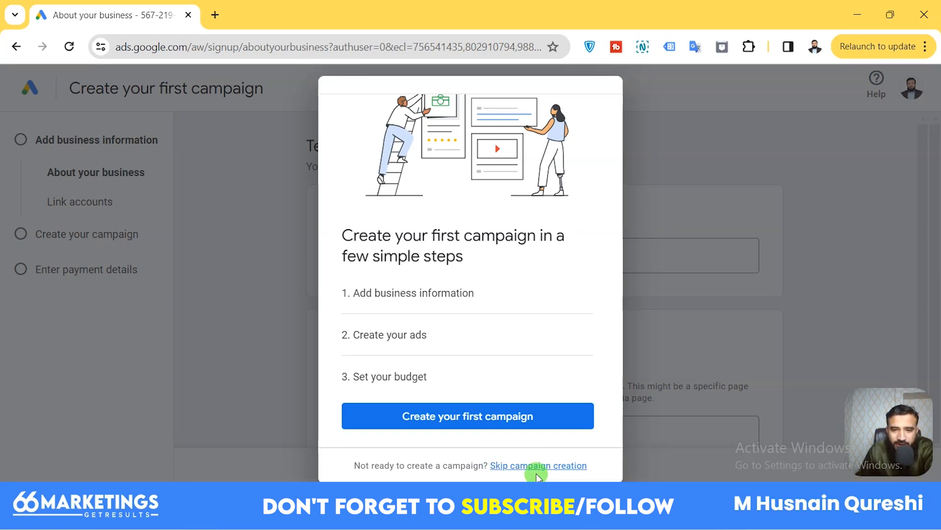
click(534, 468)
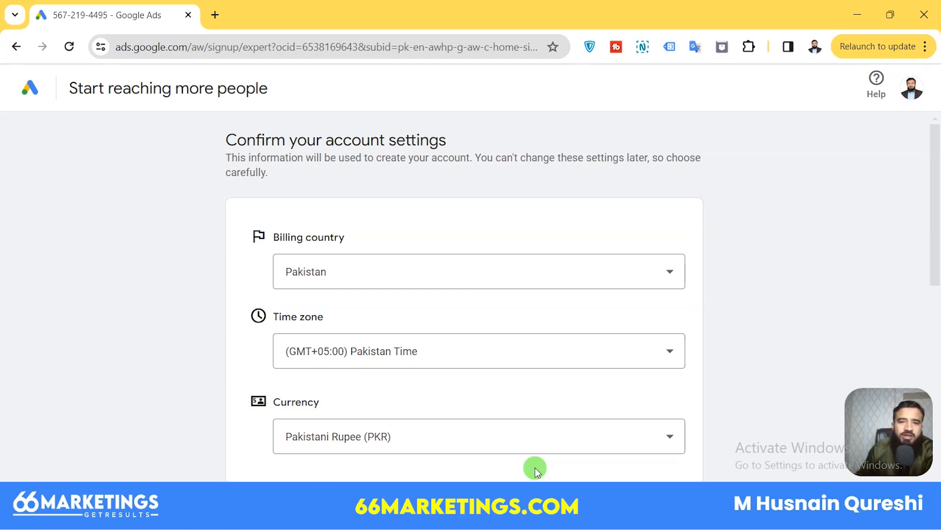
- Answer No to personalized expert guidance and to tips and offers by email, and submit the account settings
scroll(768, 213, down, 3)
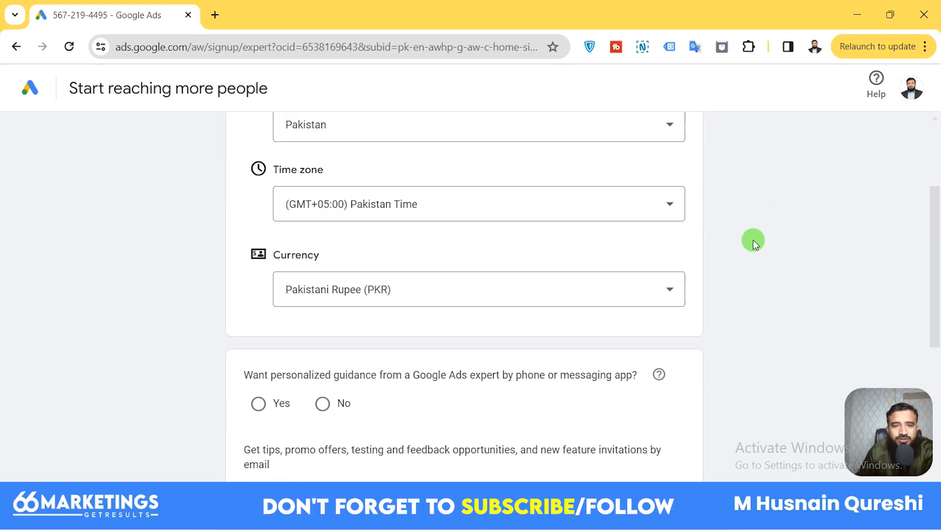
scroll(761, 223, up, 3)
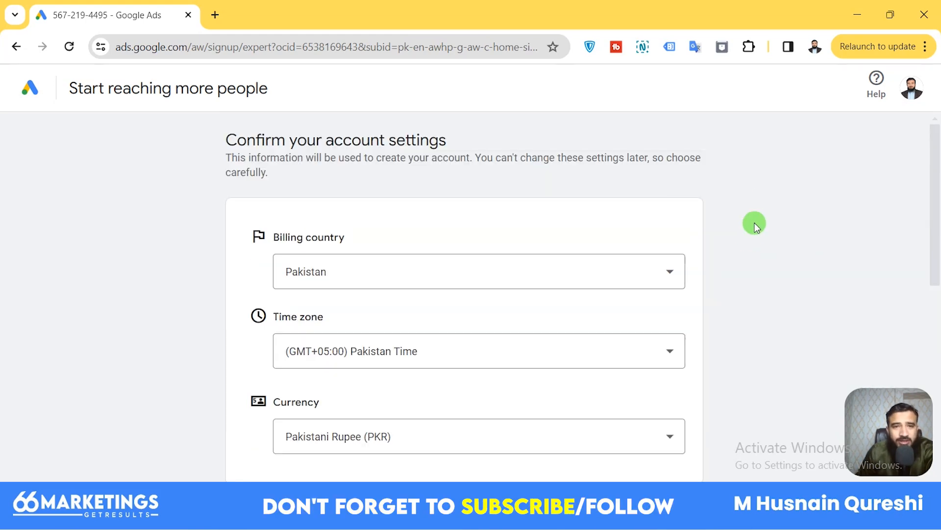
scroll(767, 247, down, 2)
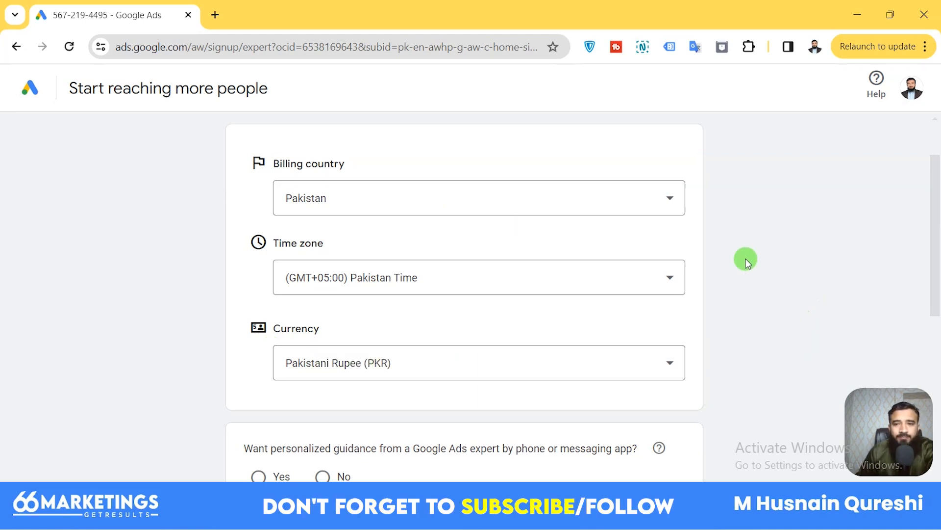
scroll(746, 259, down, 3)
scroll(716, 274, down, 2)
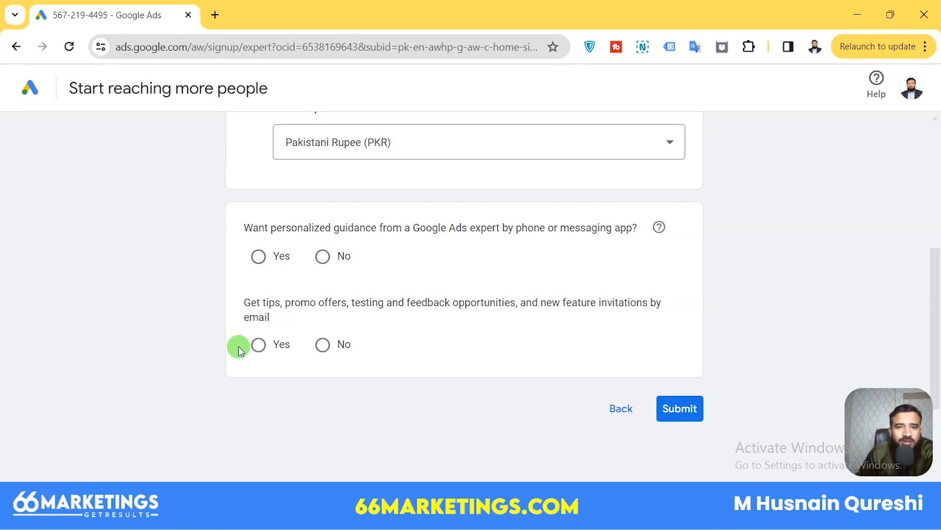
click(319, 346)
click(322, 255)
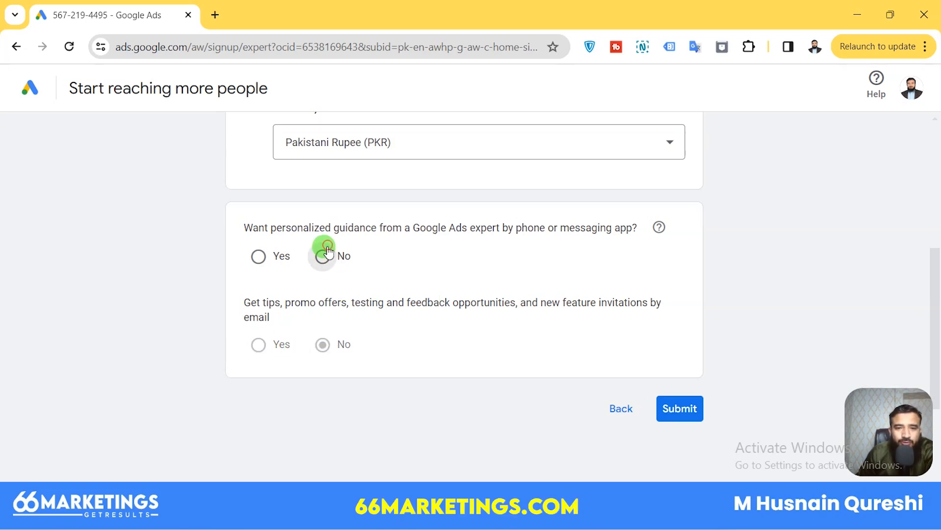
click(685, 415)
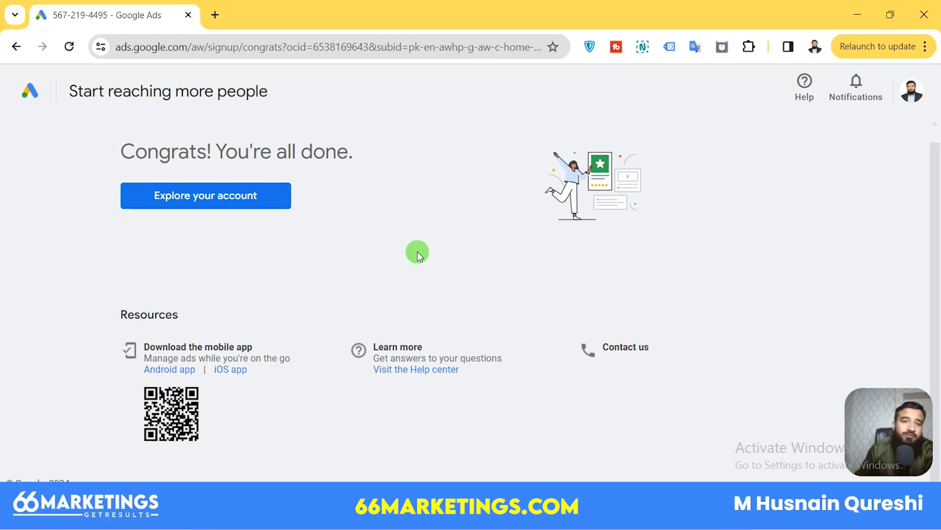
- Enter the new account, dismiss the notices on its overview, and open the billing setup
click(220, 197)
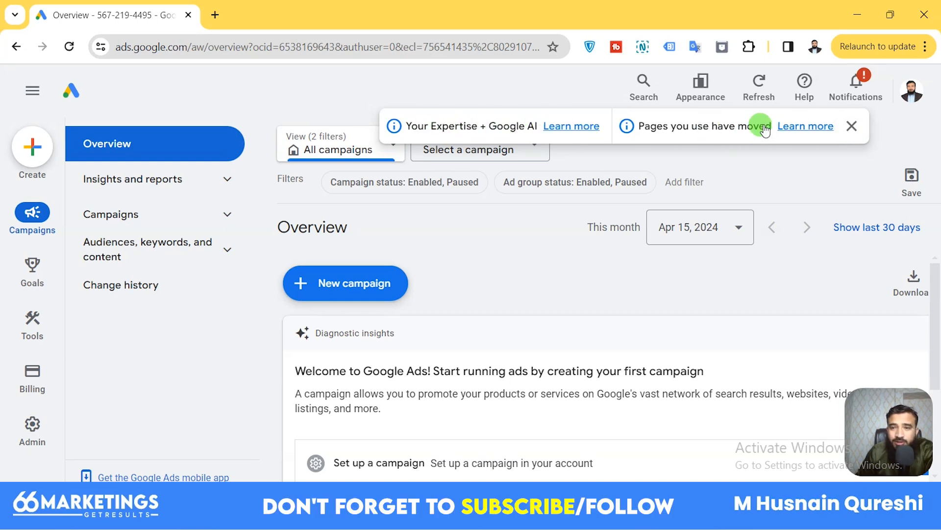
click(854, 127)
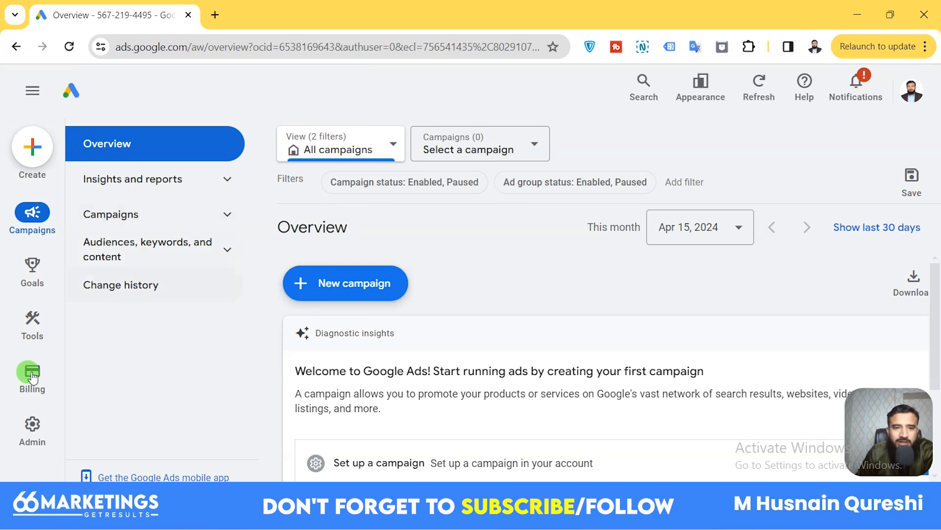
mouse_move(30, 376)
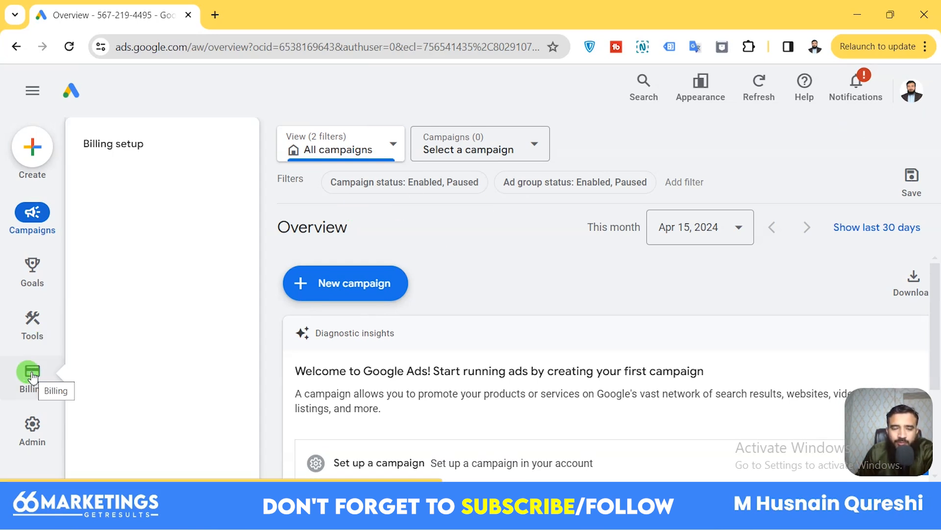
click(127, 144)
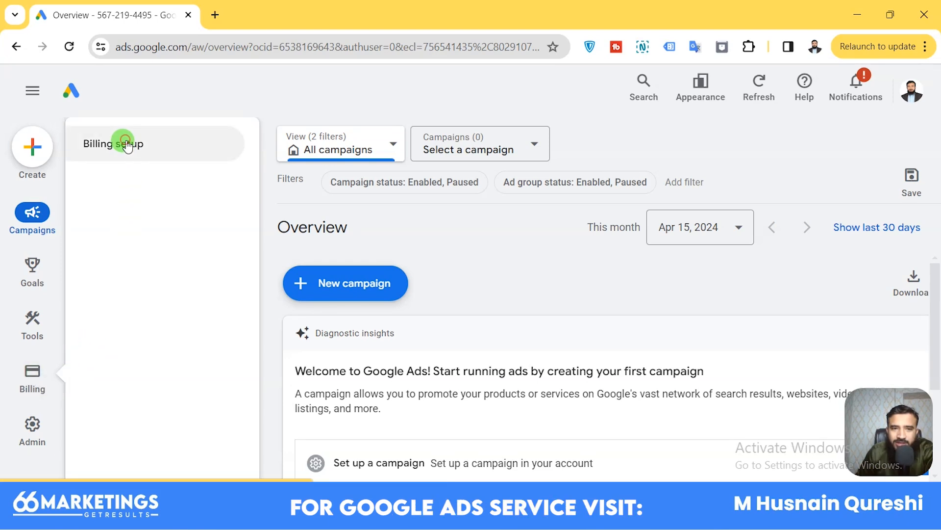
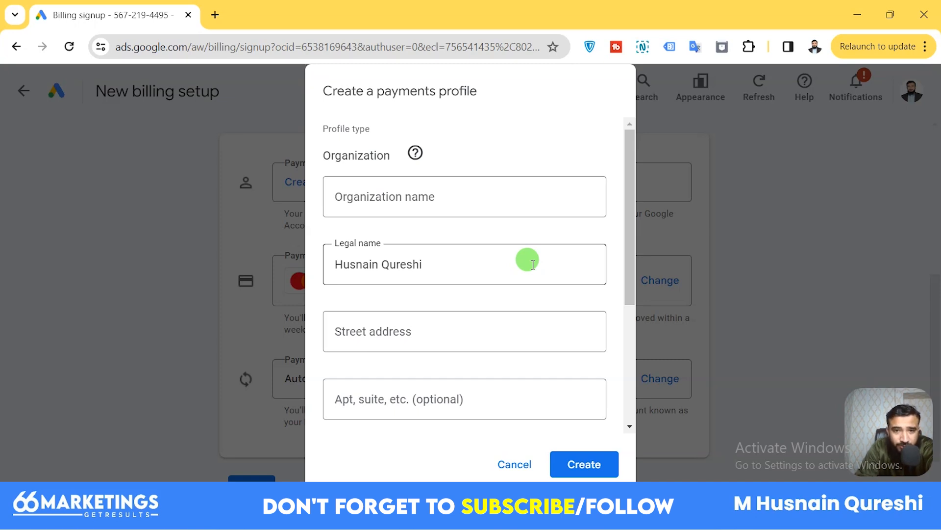
- Create an organization payments profile with the organization name, street address, city and postal code, and decline the browser's address update
click(449, 189)
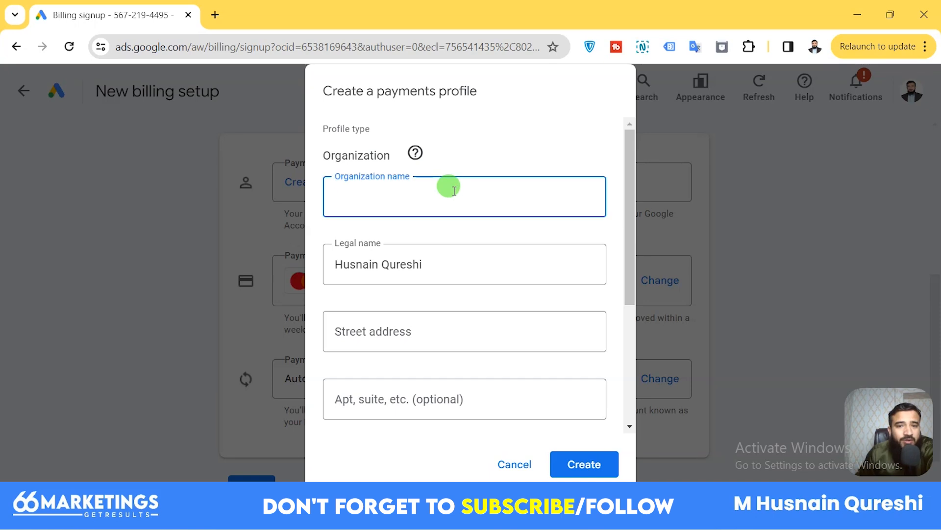
click(485, 155)
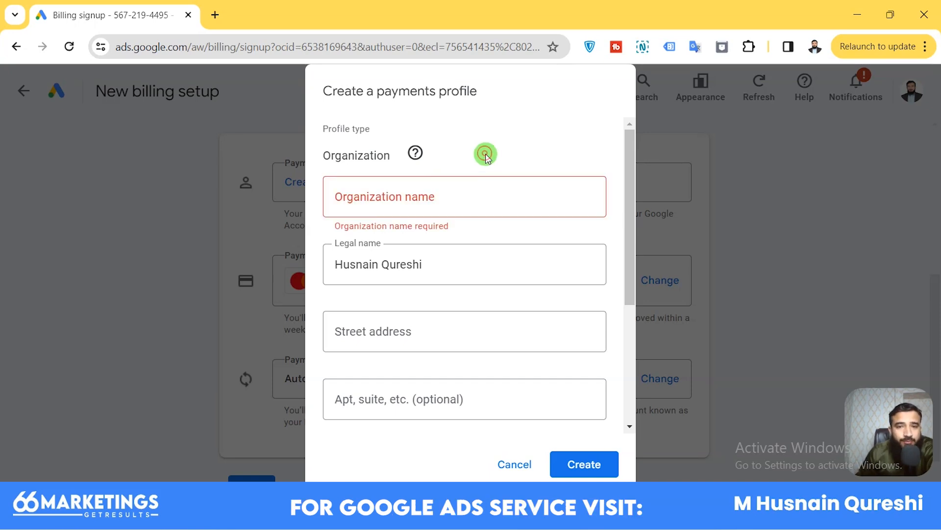
click(434, 198)
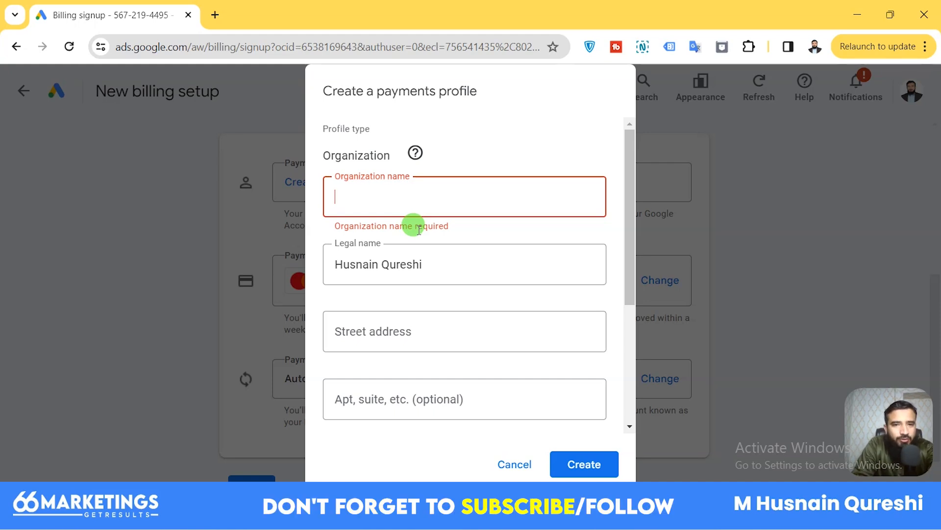
scroll(441, 260, down, 1)
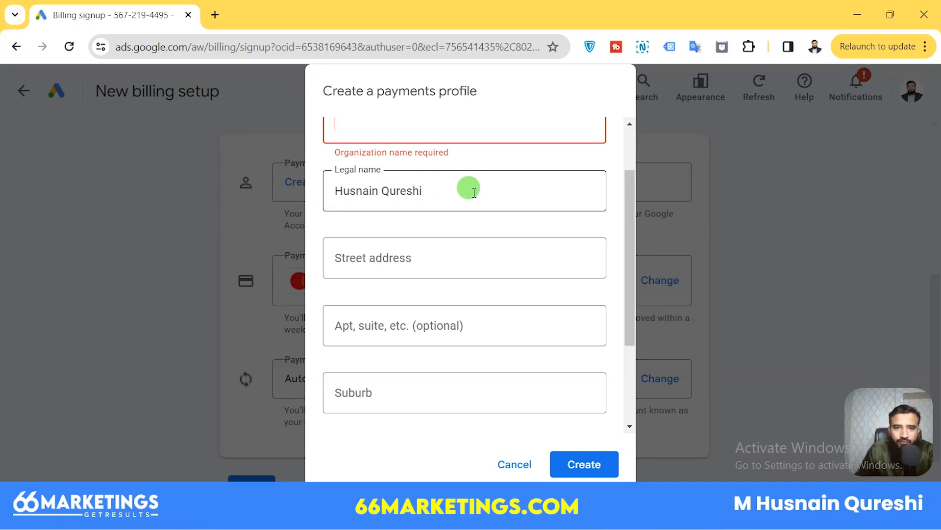
scroll(403, 247, down, 2)
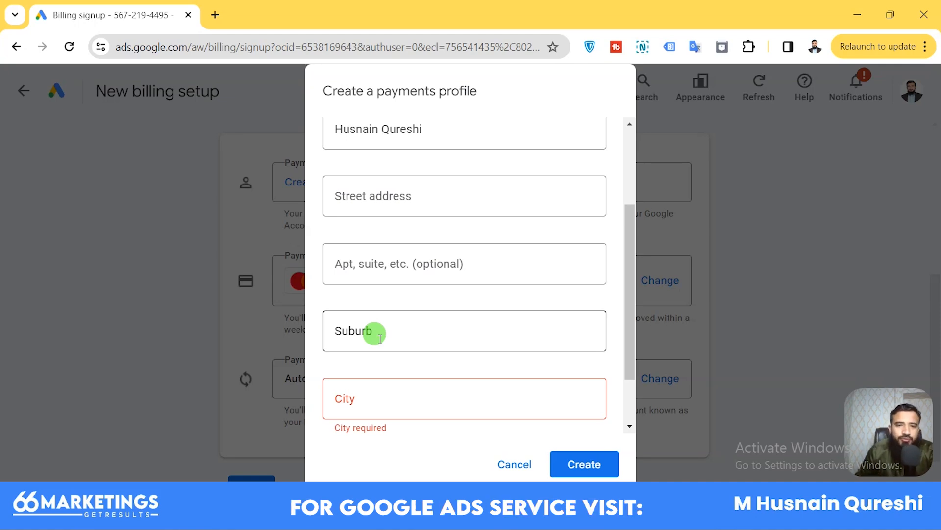
scroll(380, 339, down, 1)
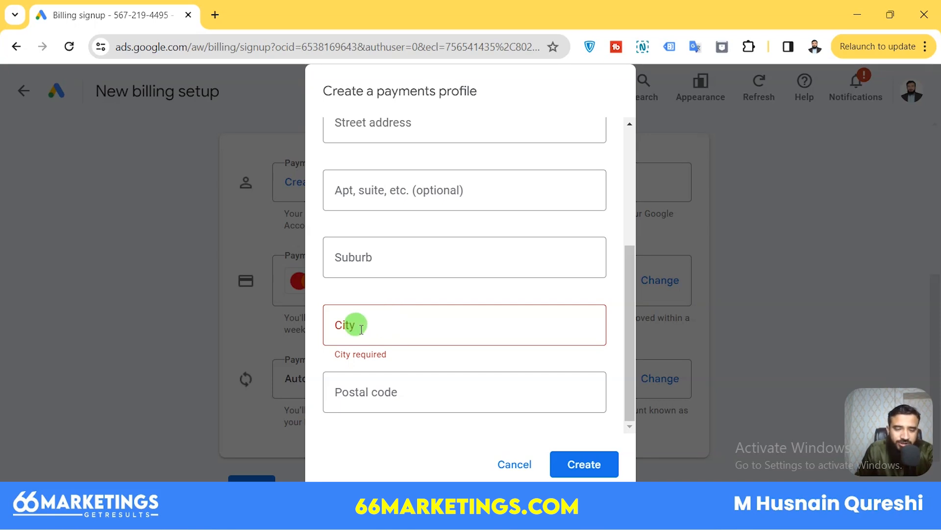
click(380, 400)
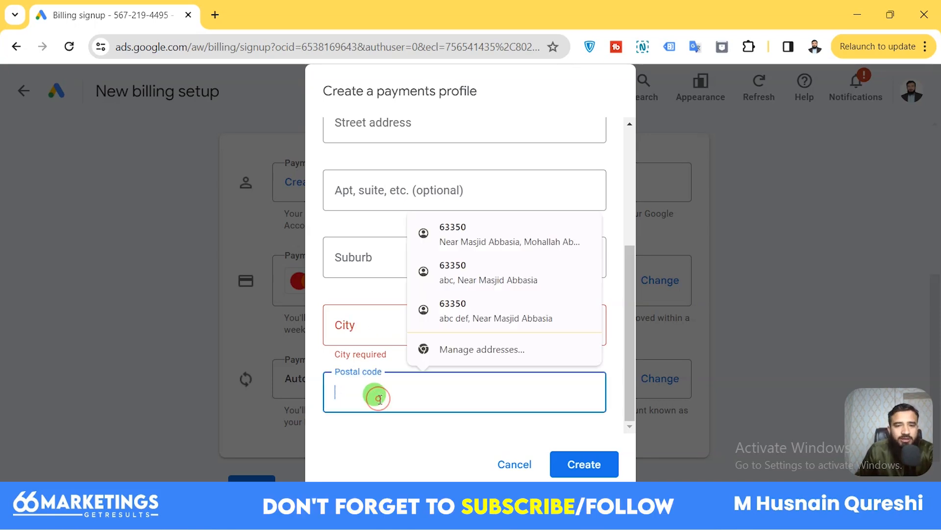
click(384, 431)
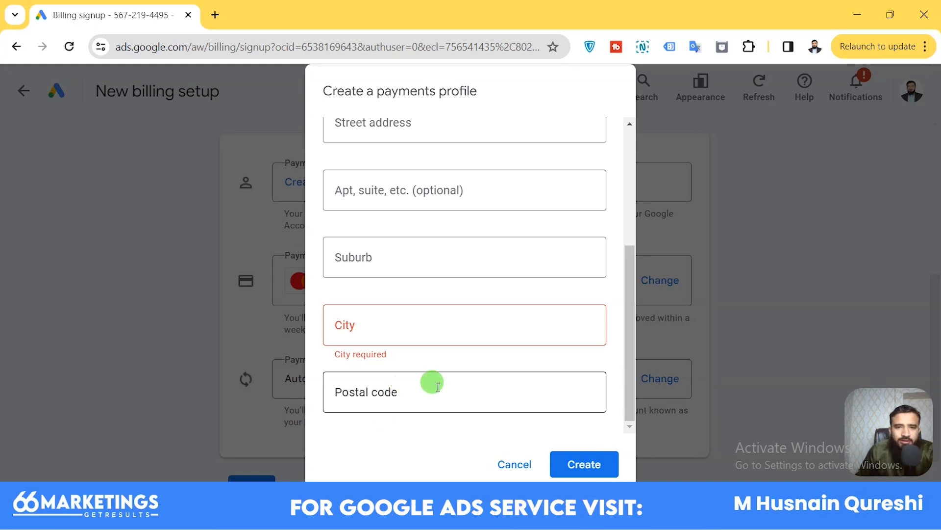
scroll(463, 242, up, 5)
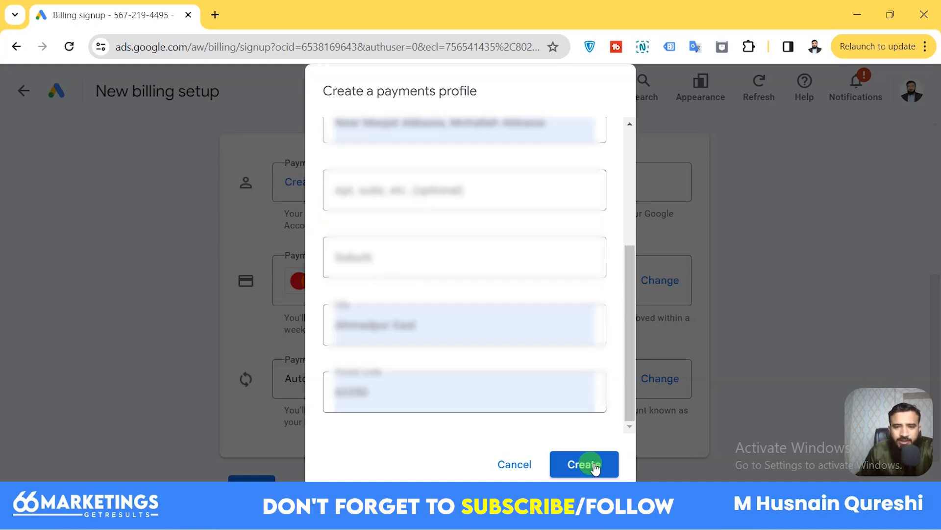
click(594, 468)
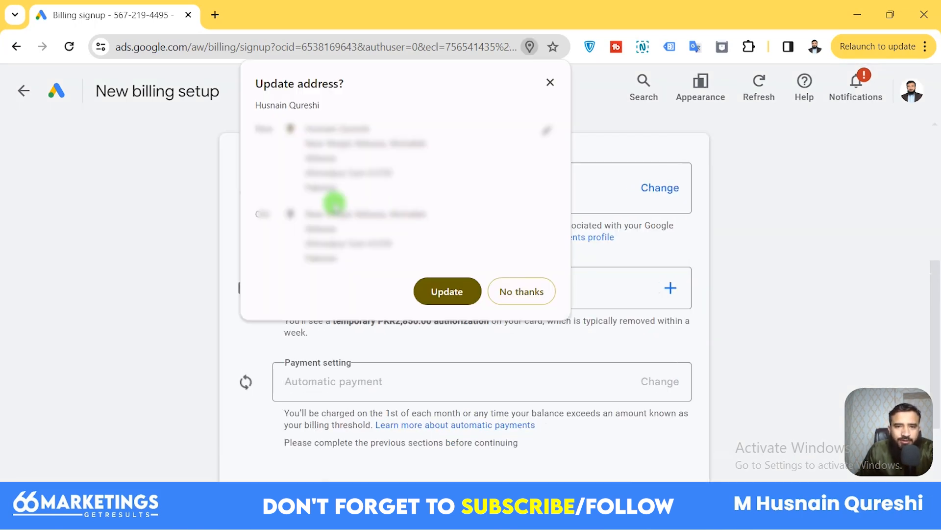
click(525, 292)
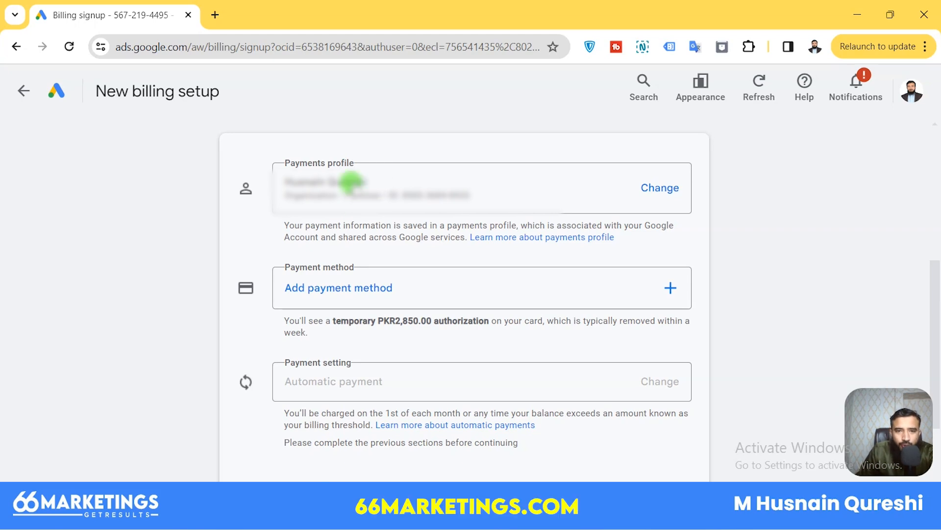
click(356, 293)
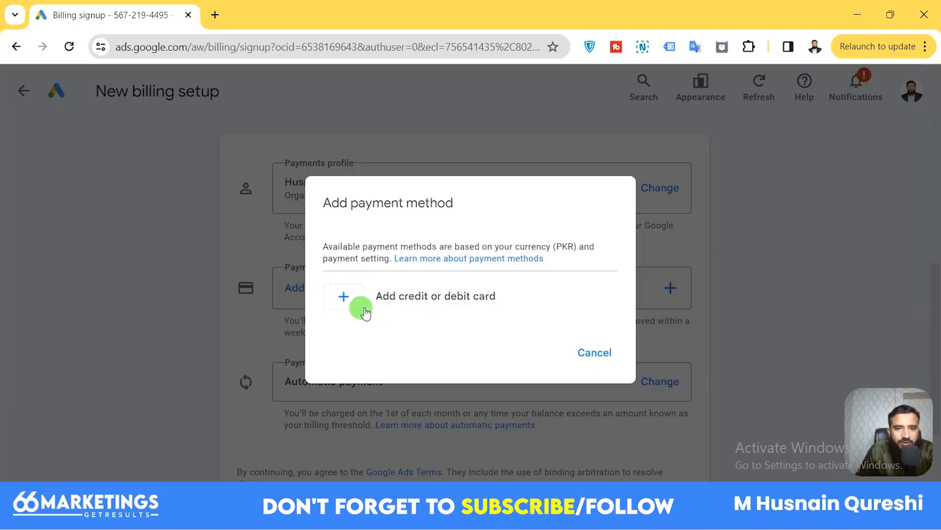
click(454, 297)
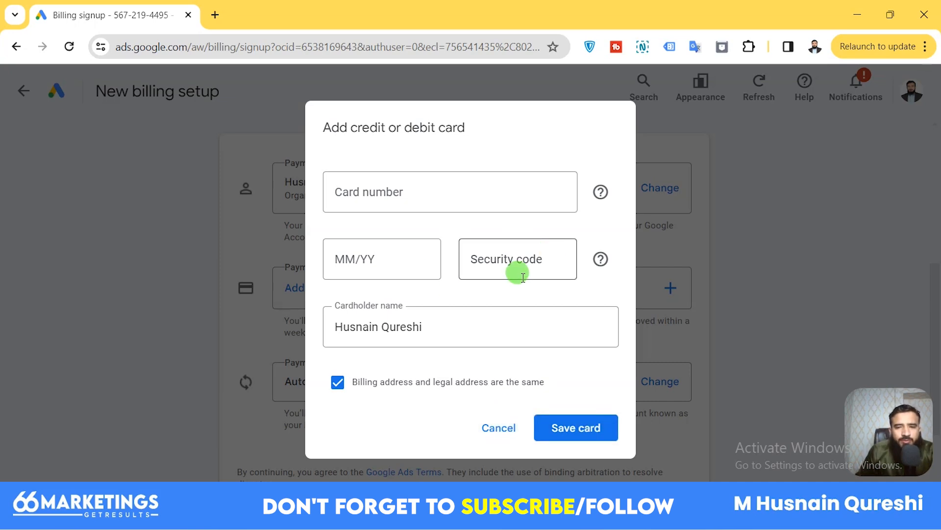
click(565, 431)
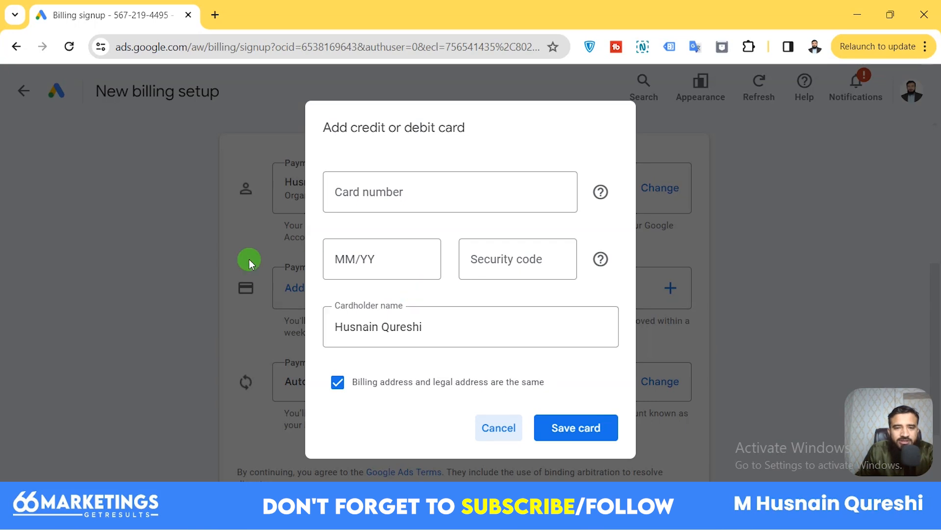
click(580, 351)
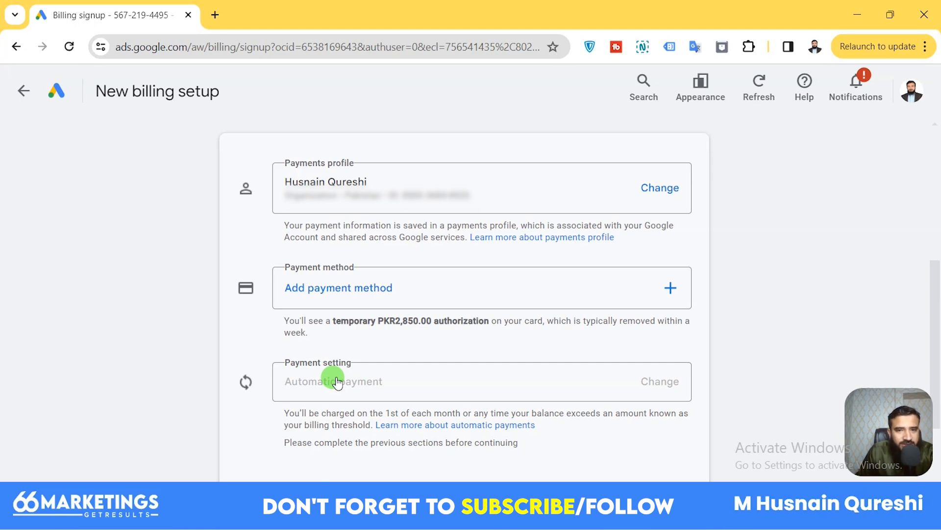
- Switch the payments profile to the existing individual profile also used with Google Ads and Google Cloud
click(652, 189)
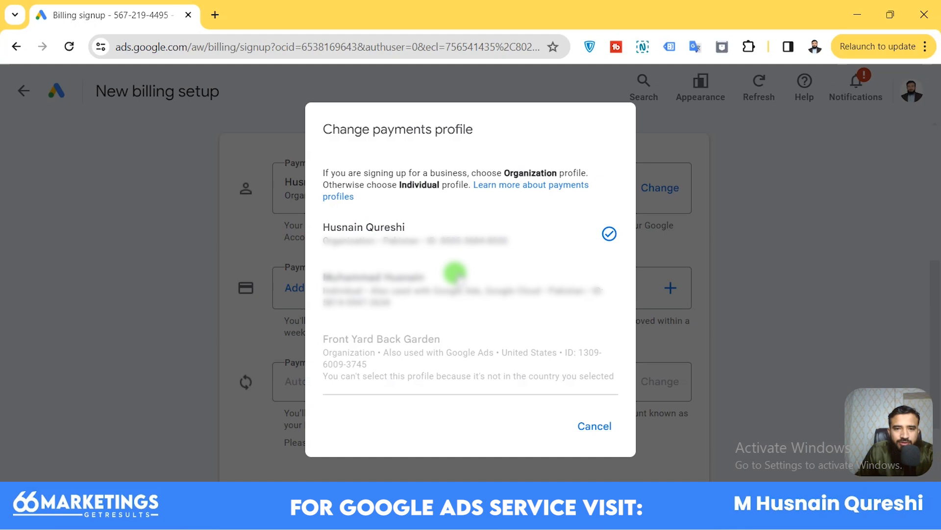
click(375, 282)
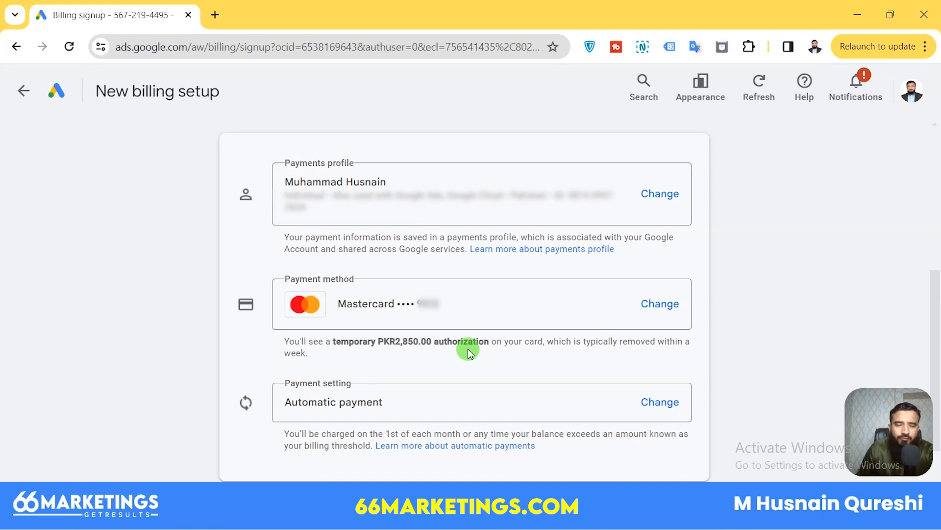
- Try to submit the billing setup with the saved Mastercard and automatic payment, and return to the account overview
scroll(525, 346, down, 2)
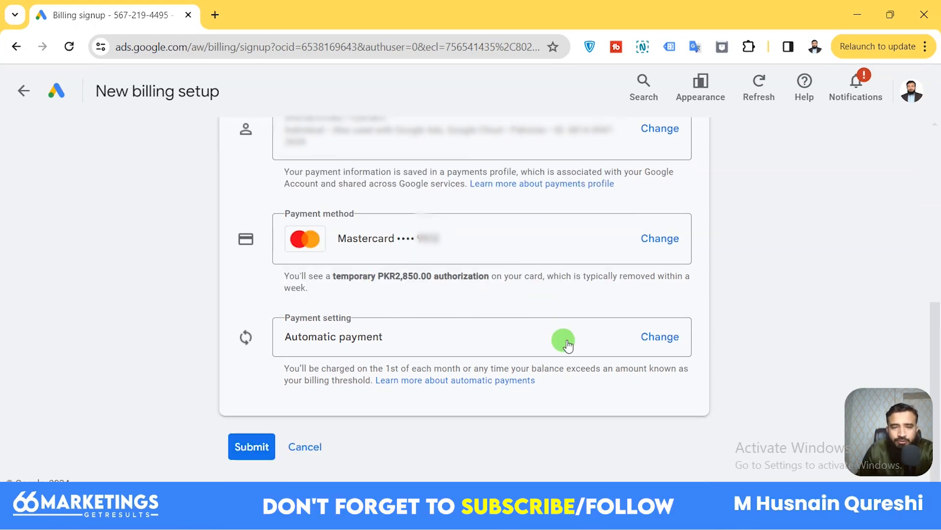
scroll(559, 343, up, 6)
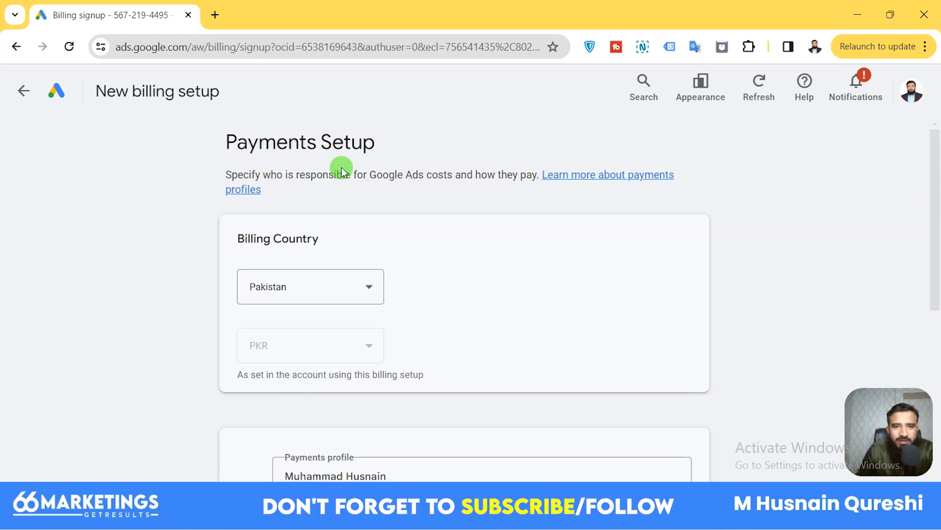
scroll(427, 265, down, 5)
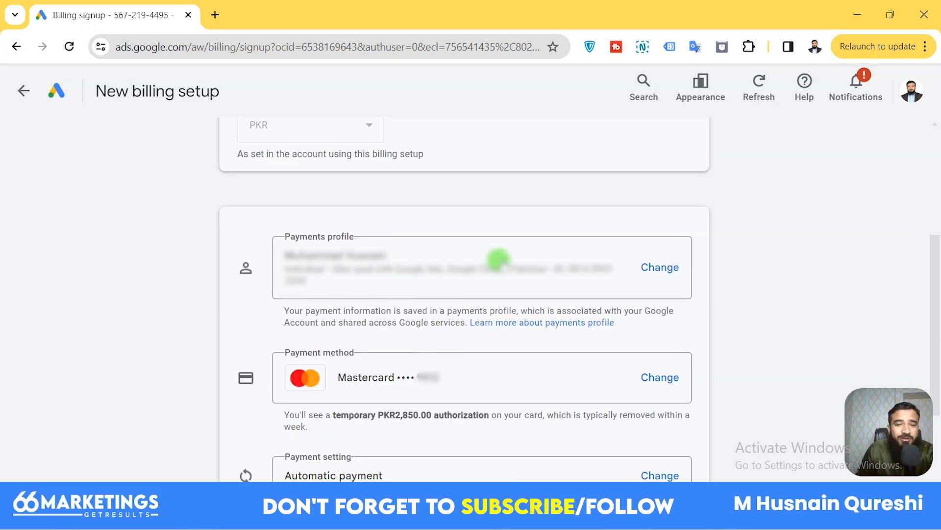
scroll(392, 295, down, 3)
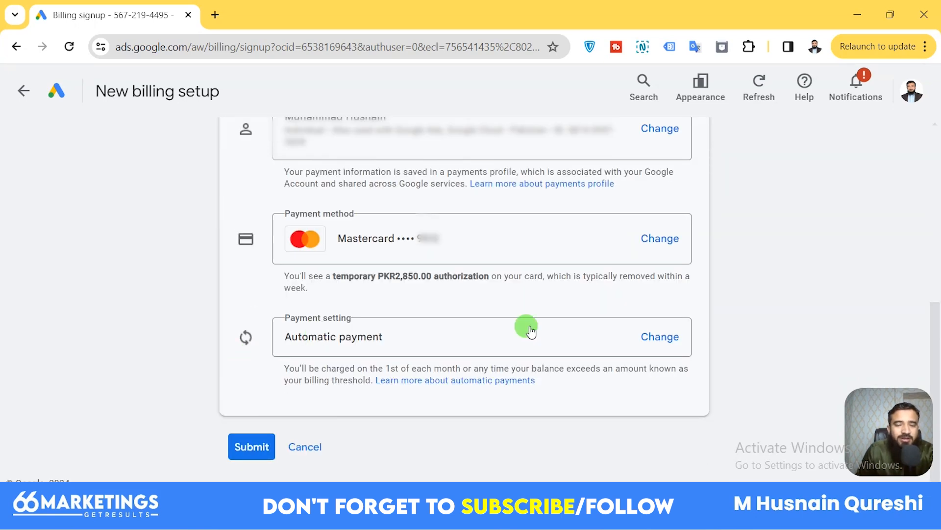
scroll(528, 328, up, 3)
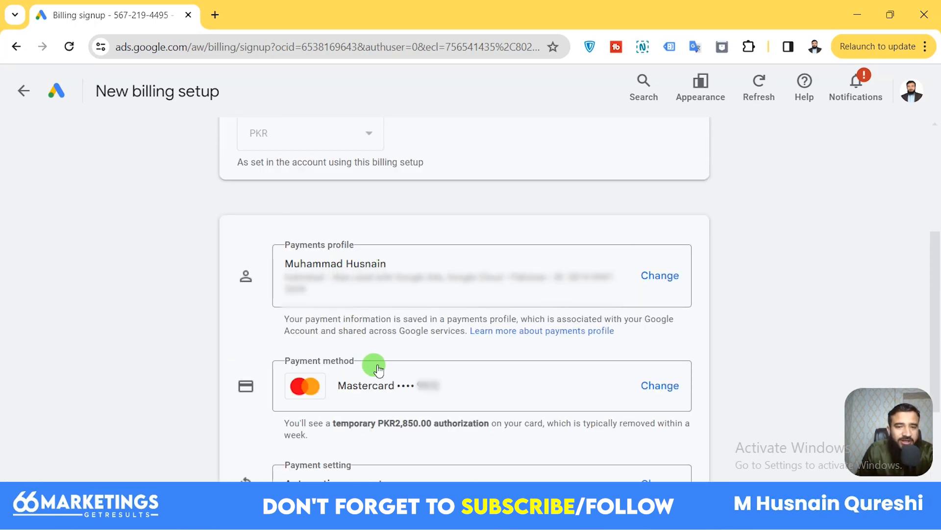
scroll(393, 384, down, 2)
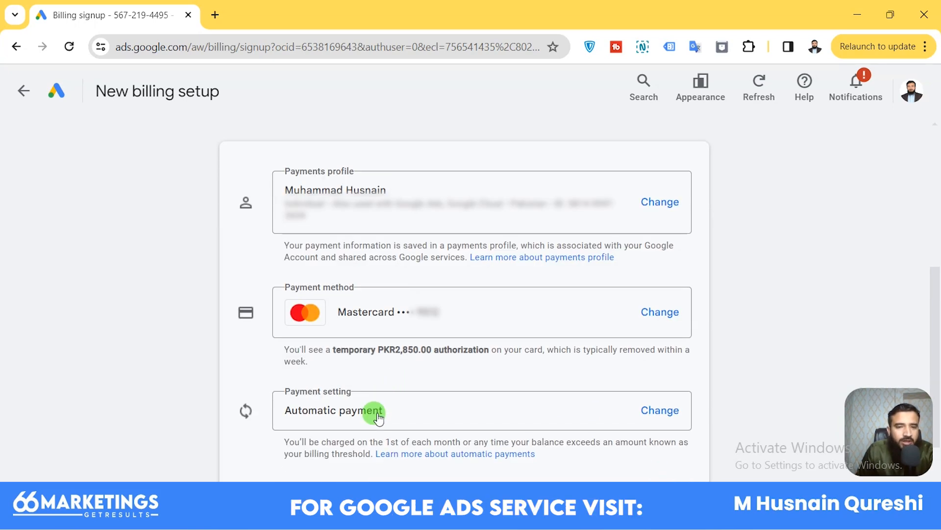
scroll(378, 417, down, 2)
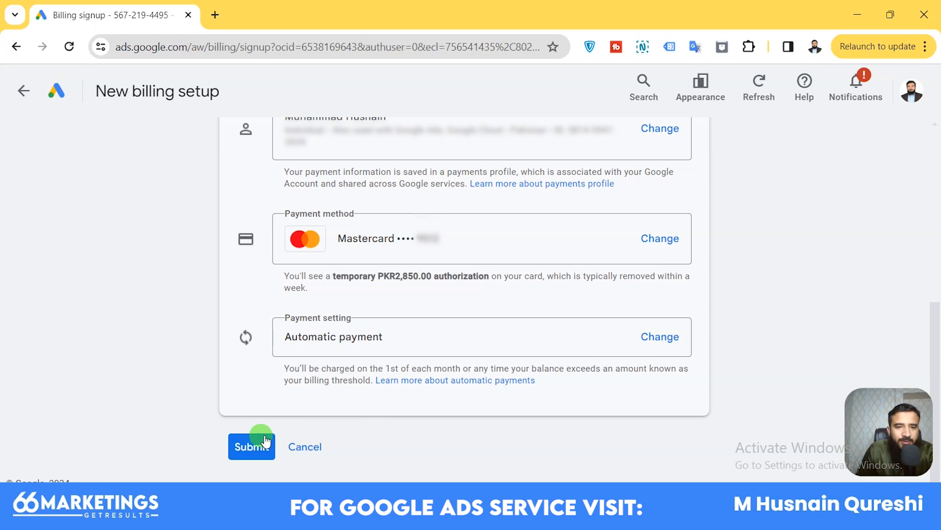
click(253, 447)
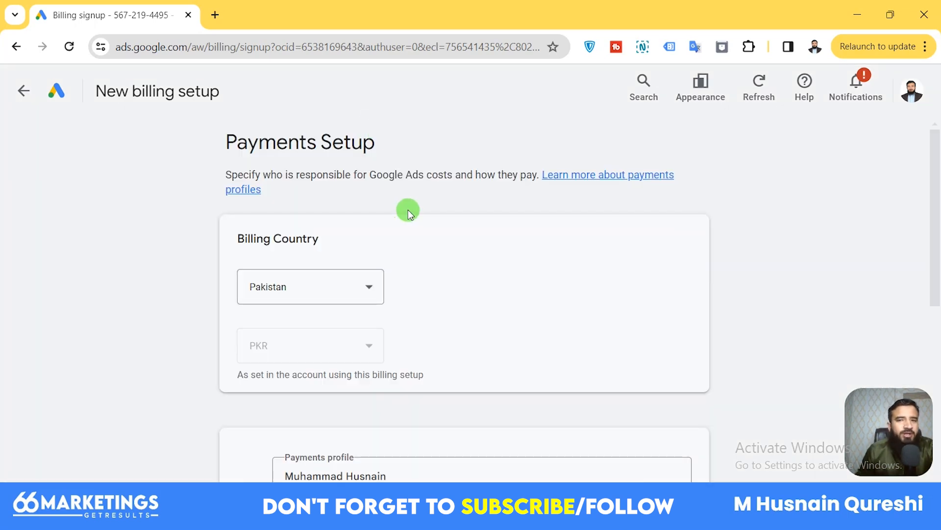
click(29, 96)
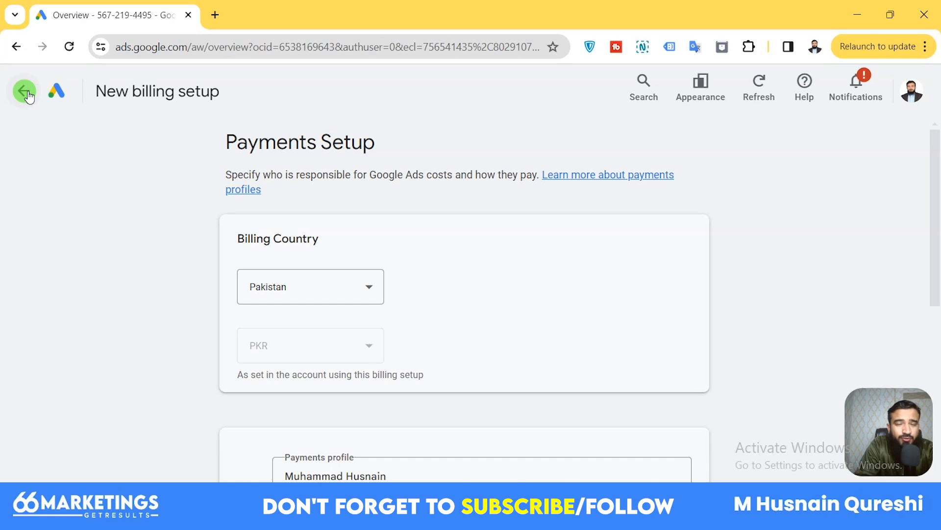